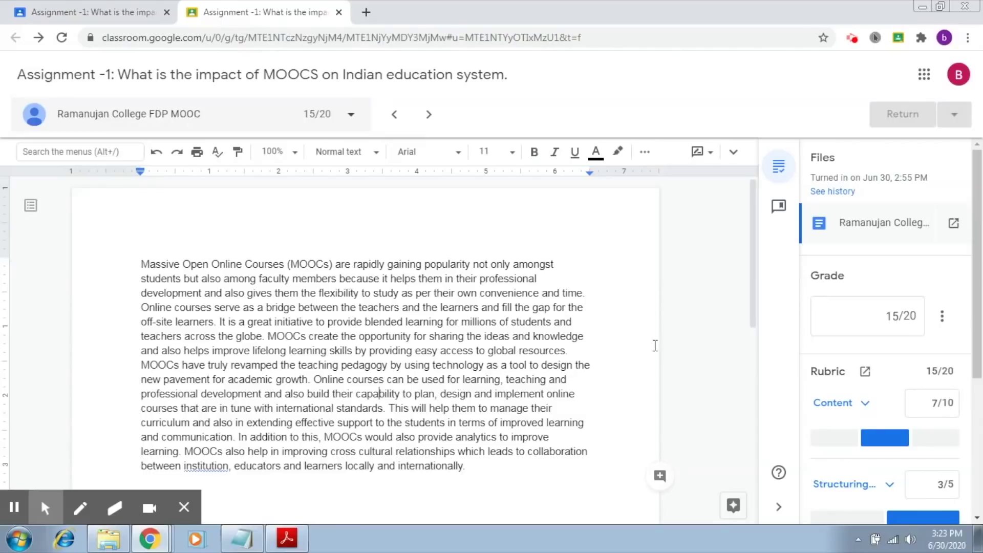
Score the rubric at Content 7/10, Structuring 3/5 and Grammar 5/5 for a 15/20 total.
drag(979, 302, 981, 440)
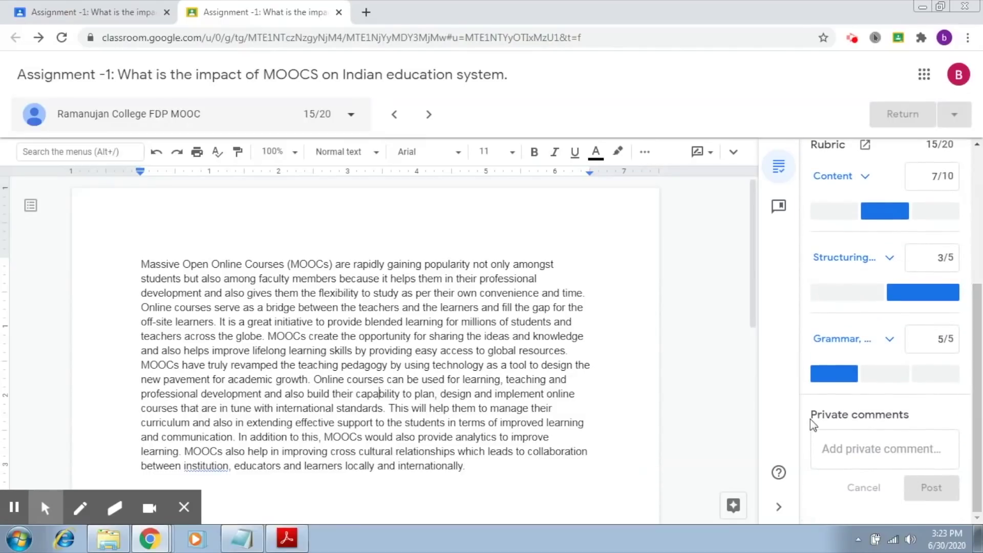
In the private comment box, begin the comment 'It is well written but need mo'.
click(855, 189)
click(829, 423)
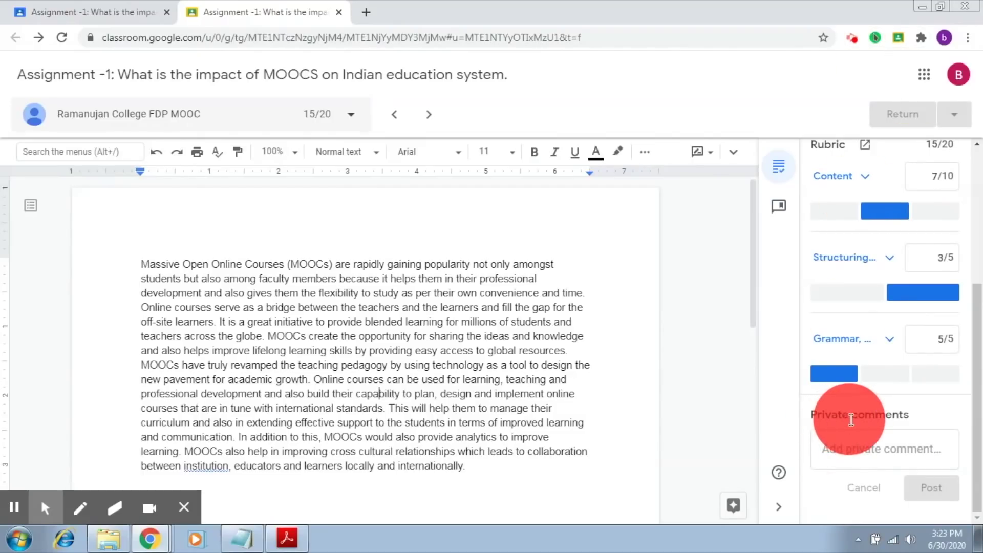
click(849, 448)
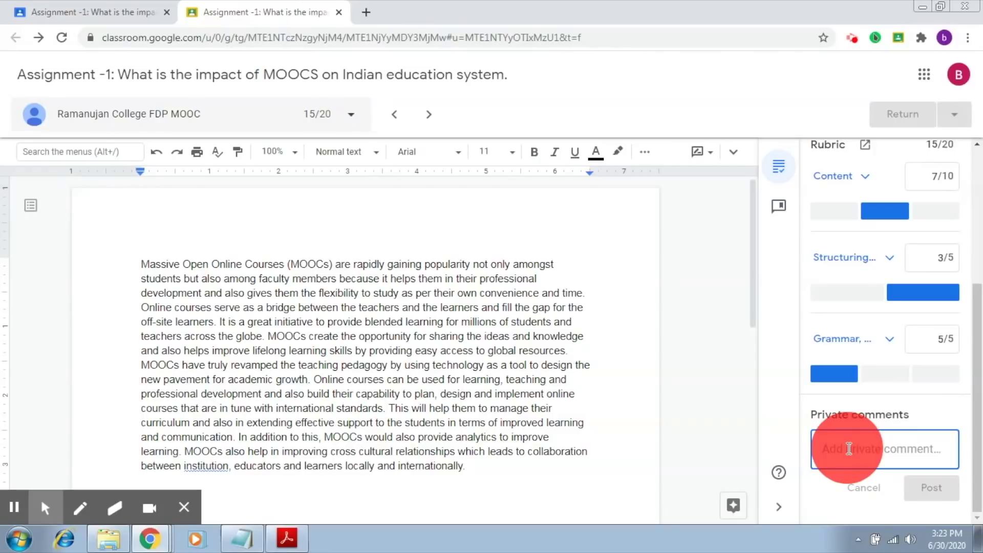
click(848, 183)
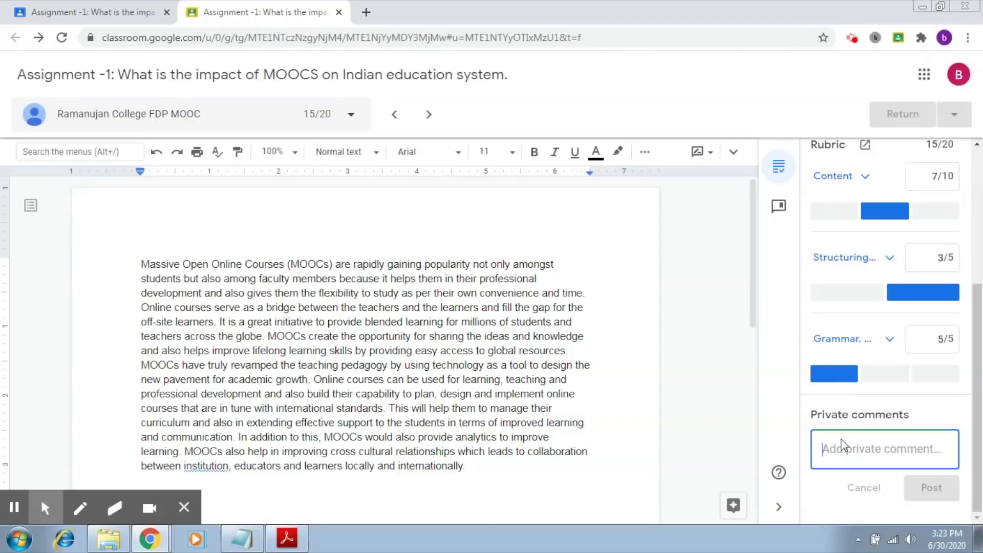
text(I)
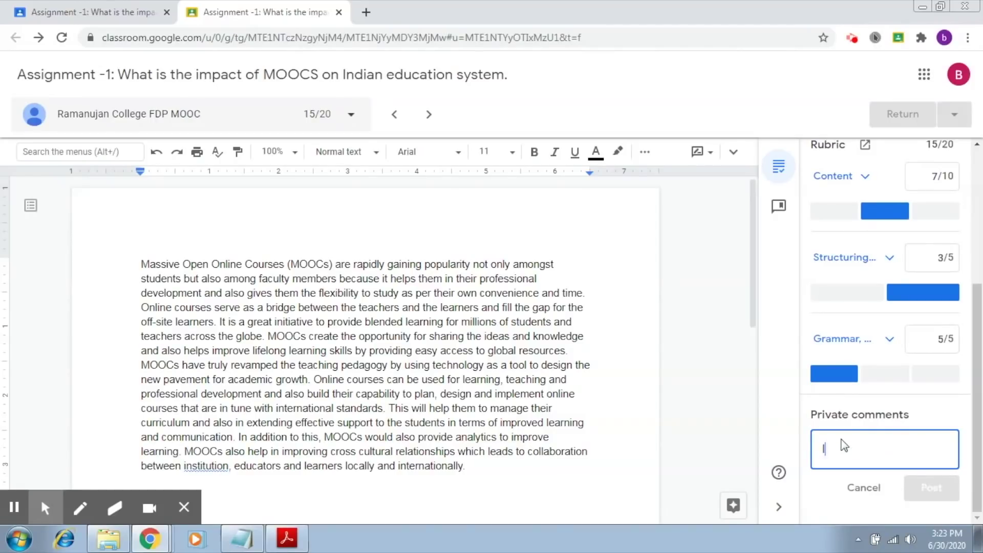
text(t is well)
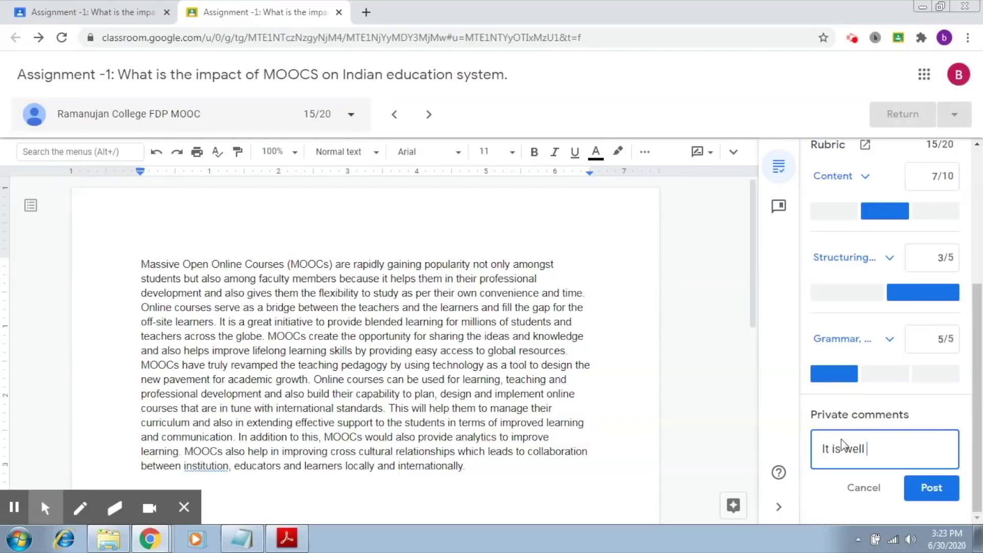
text( written but need mo)
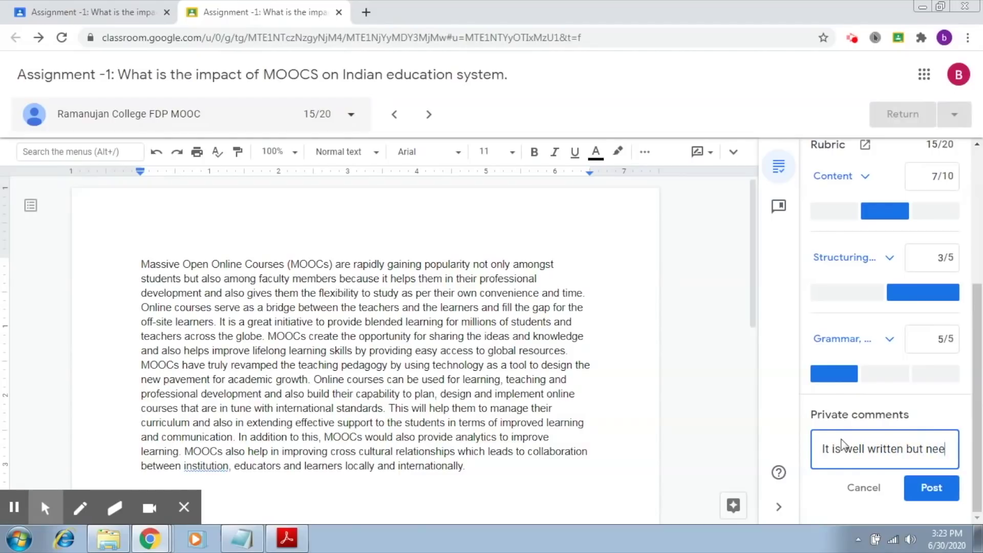
Correct and finish the comment to '...needs more work in the form of latest advancements and examples.' and post it.
key(BackSpace)
key(BackSpace)
key(BackSpace)
key(BackSpace)
text(s mo)
key(BackSpace)
key(BackSpace)
key(BackSpace)
key(BackSpace)
text(ds more)
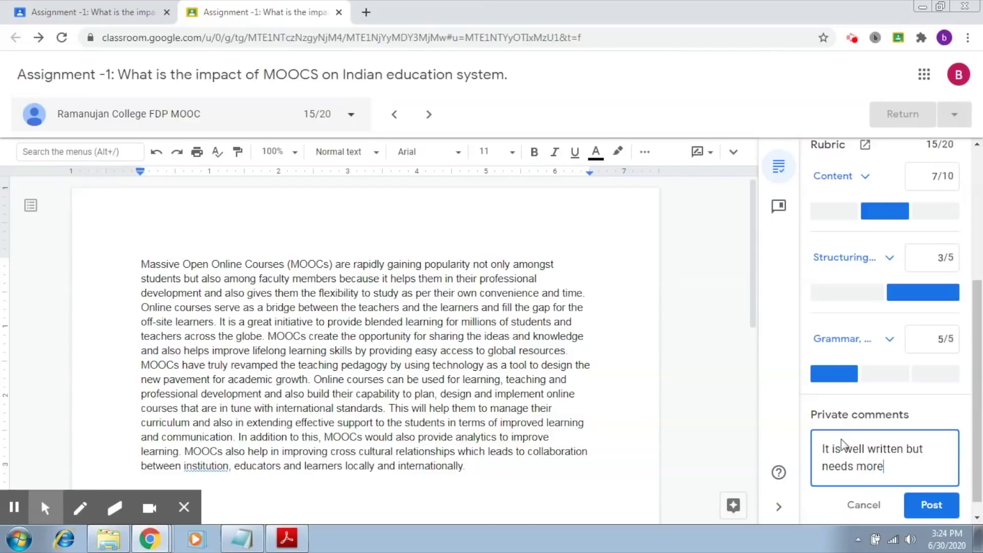
text( work in the )
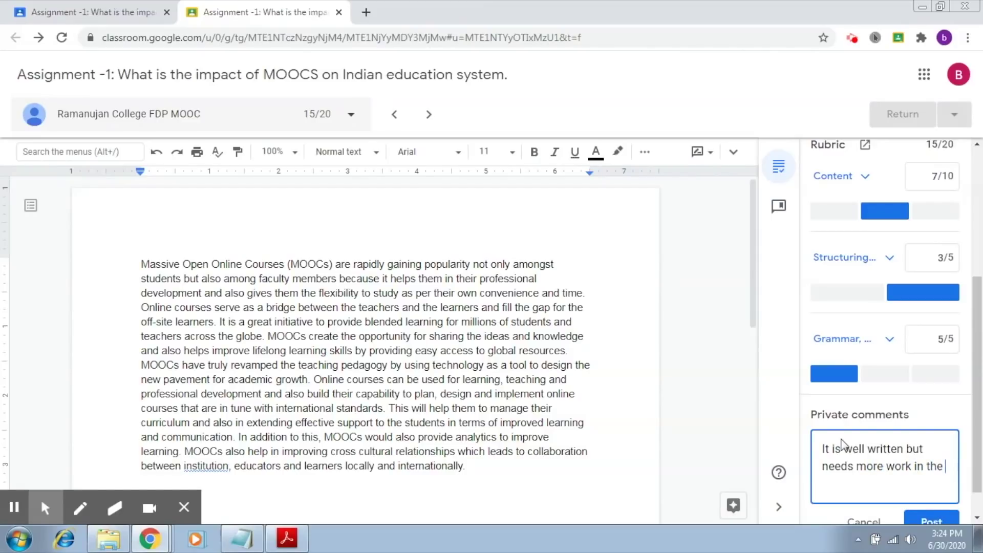
text(form of latest advan)
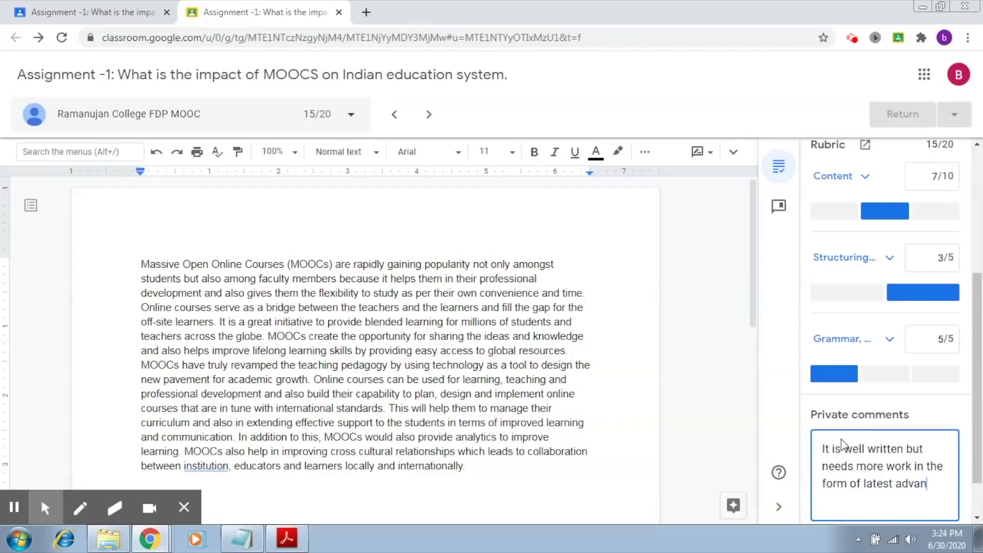
text(cements and)
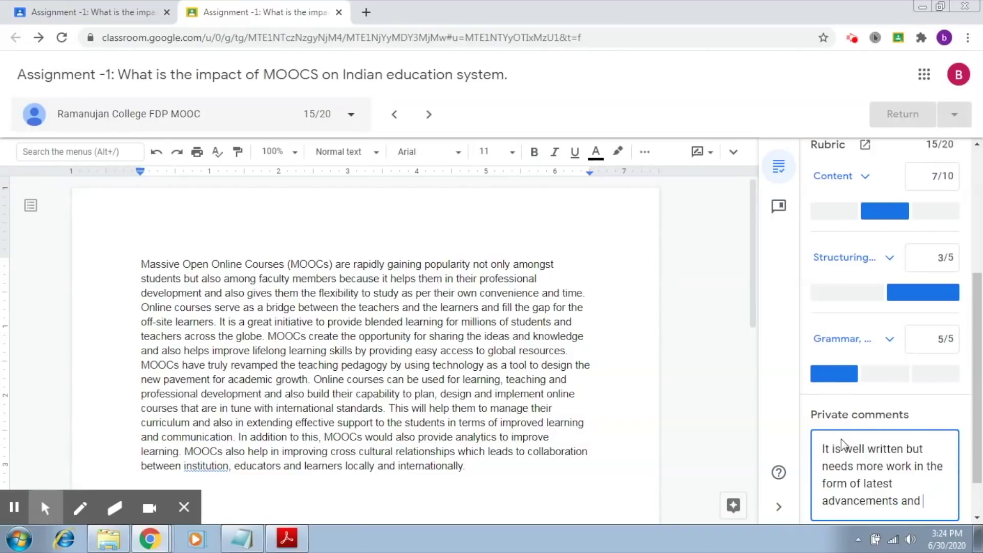
text( exapl)
key(BackSpace)
key(BackSpace)
text(mples.)
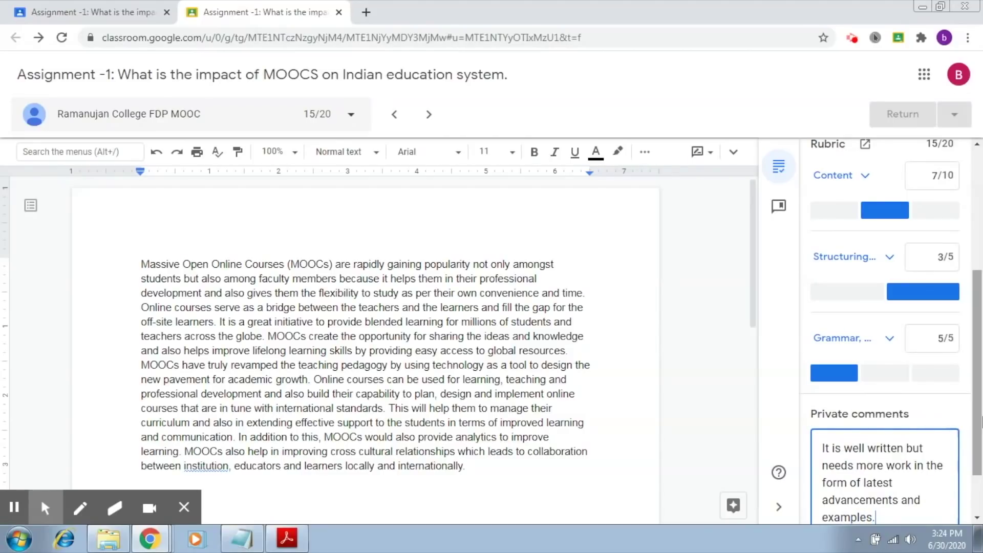
scroll(975, 423, down, 2)
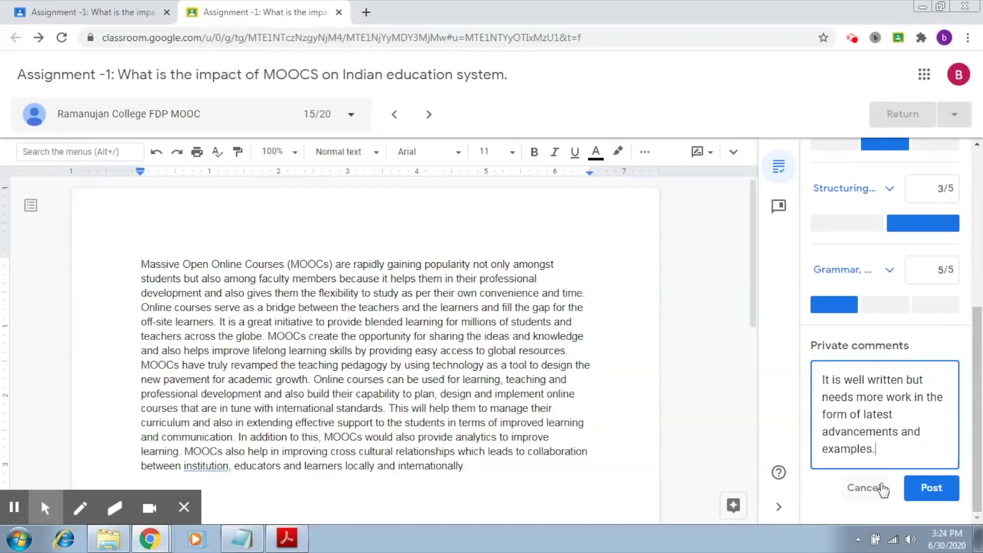
click(923, 488)
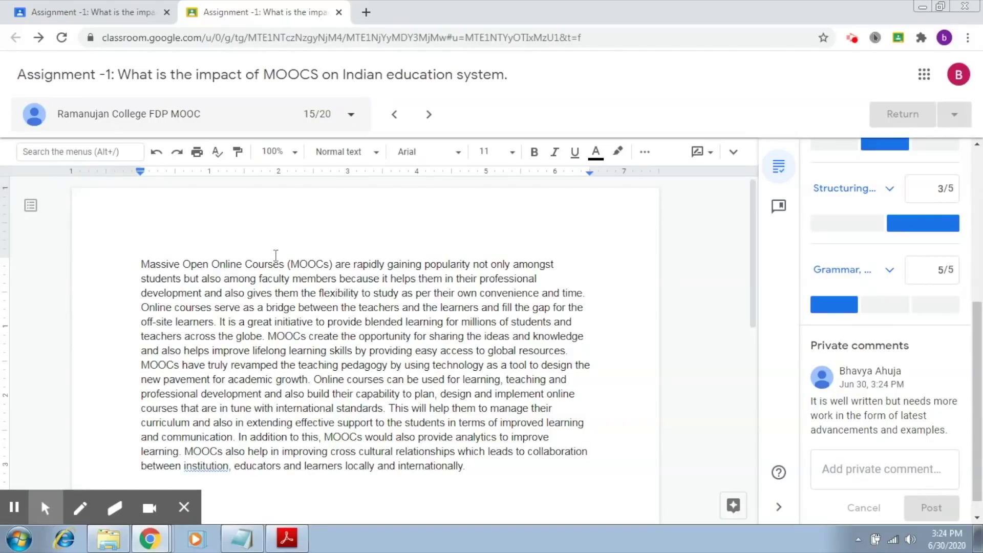
drag(275, 263, 371, 327)
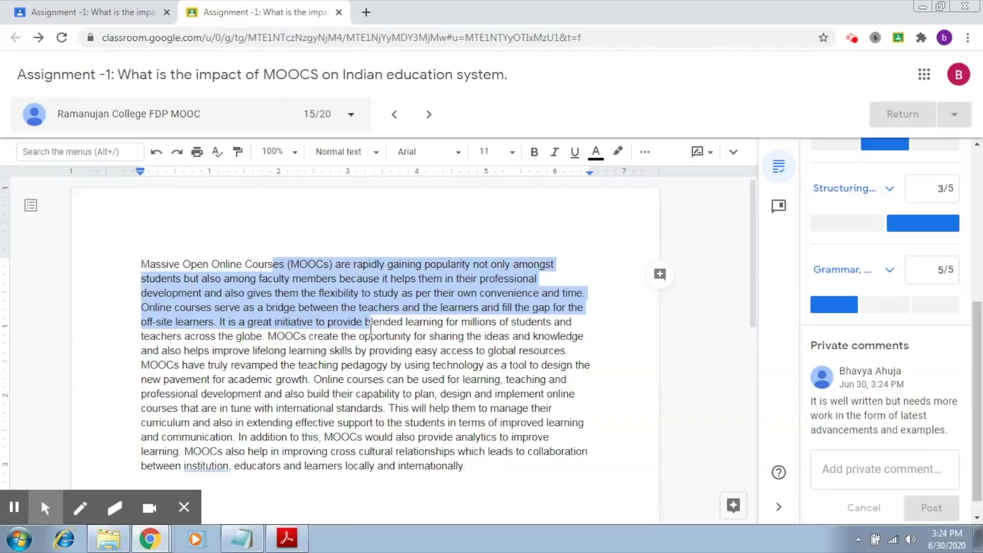
click(489, 307)
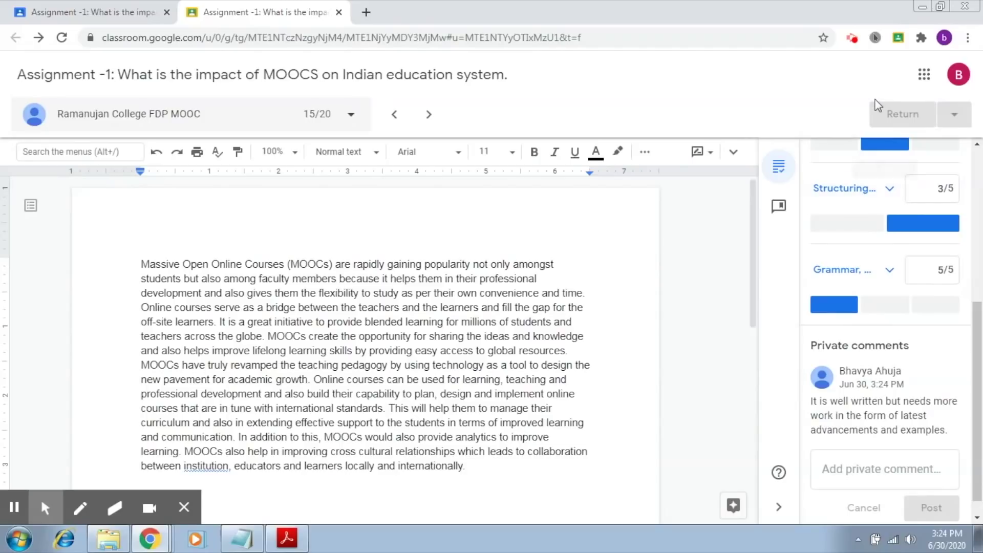
click(780, 207)
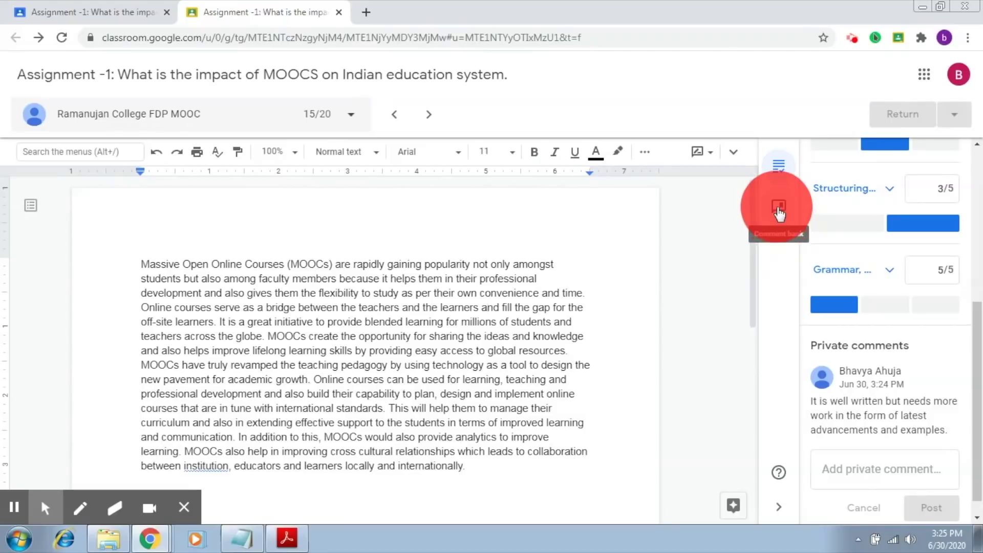
Show the empty Comment bank panel, then place the caret at three spots in the essay text.
click(779, 211)
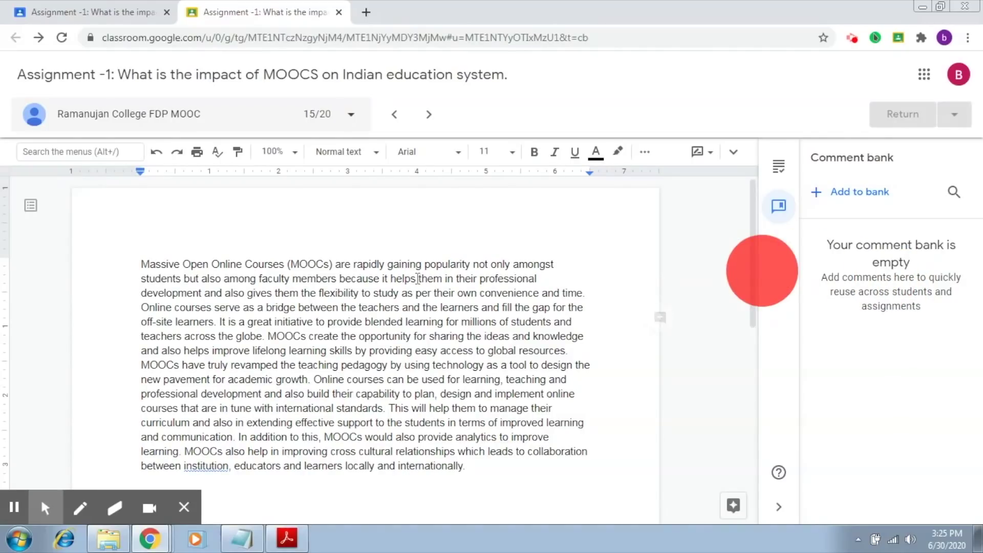
click(589, 361)
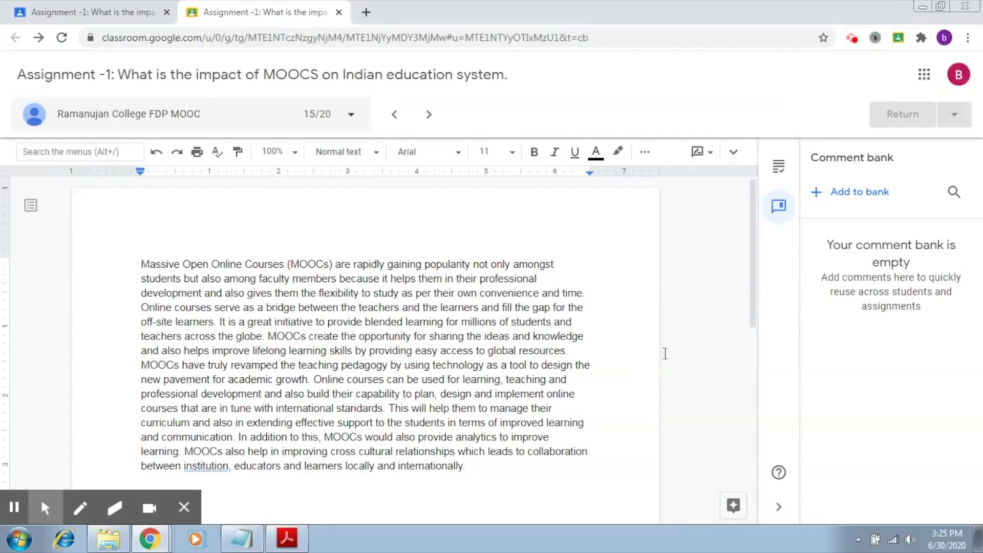
click(660, 313)
click(587, 295)
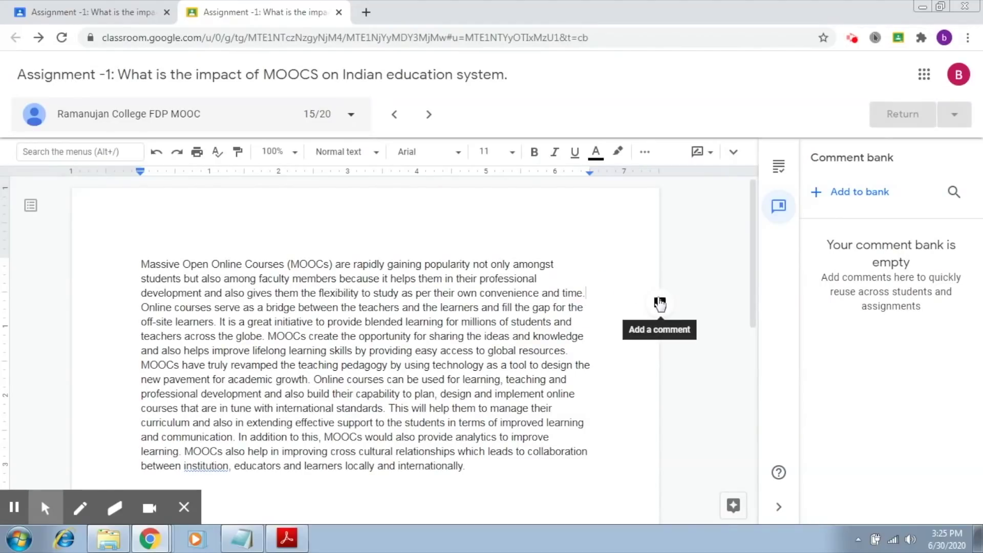